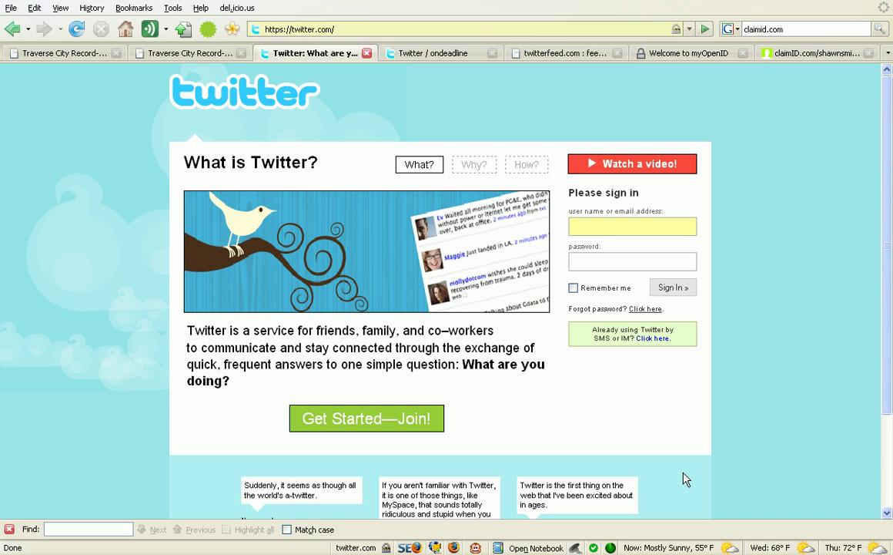
Open the ondeadline Twitter page and look through its feed of news updates
left_click(428, 53)
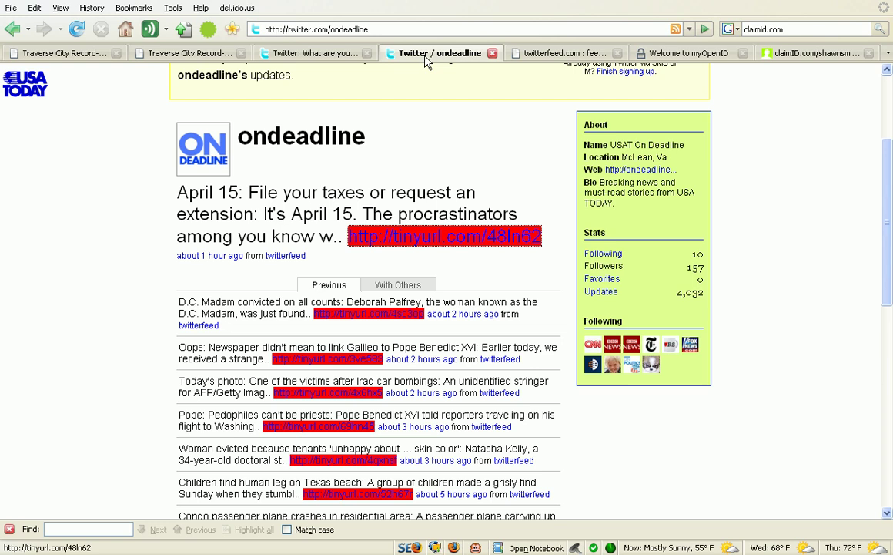
scroll(405, 122, "down", 7)
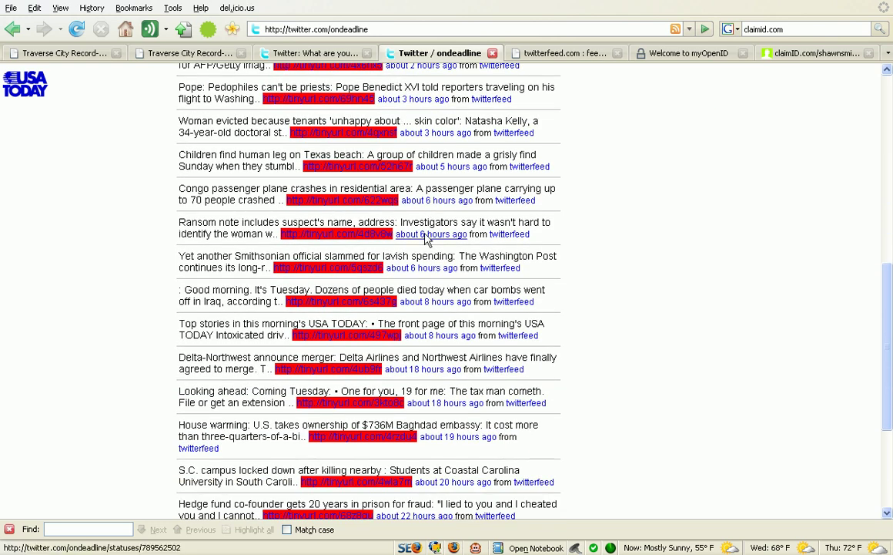
scroll(425, 245, "up", 3)
scroll(425, 245, "up", 5)
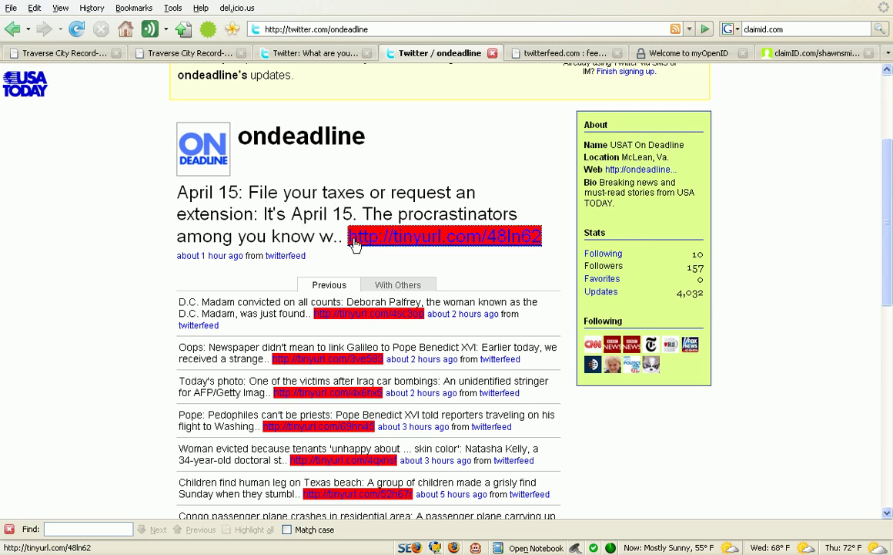
Open the article linked in ondeadline's latest April 15 tax update, view it, and close it
left_click(388, 243)
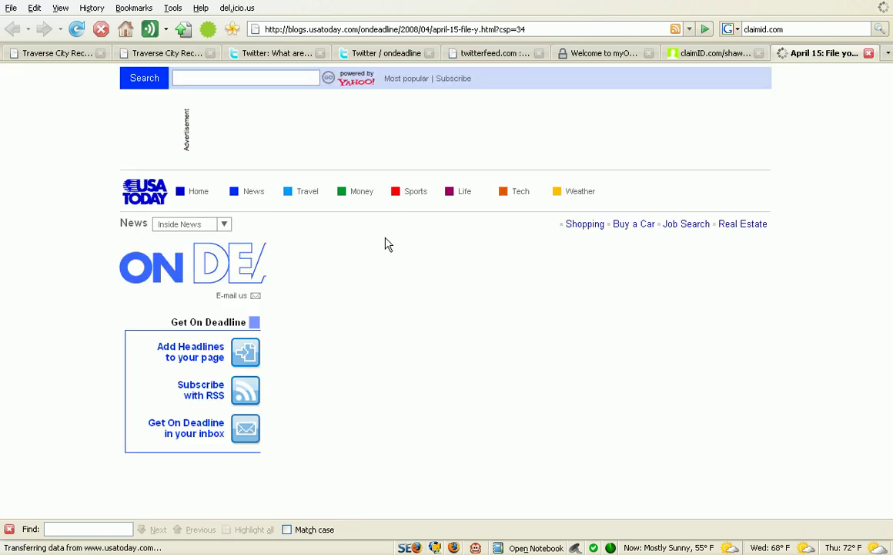
scroll(388, 243, "down", 5)
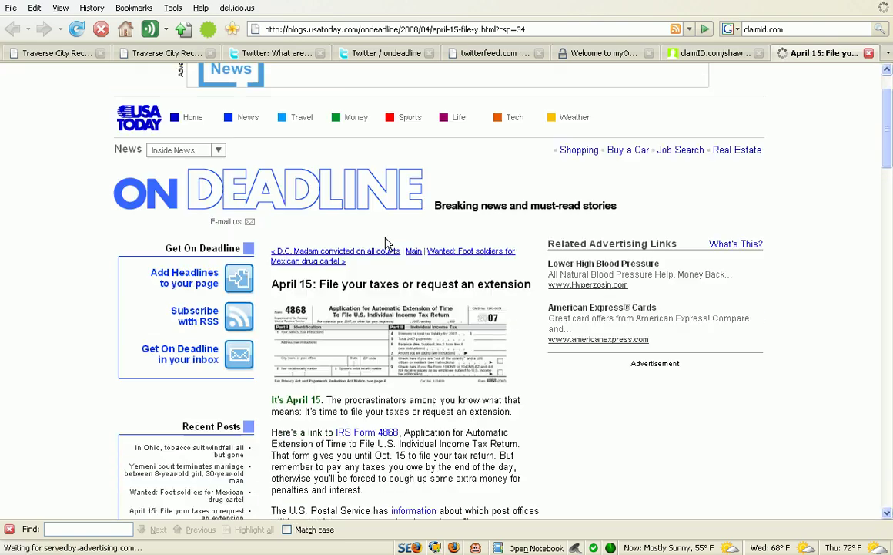
scroll(387, 244, "up", 3)
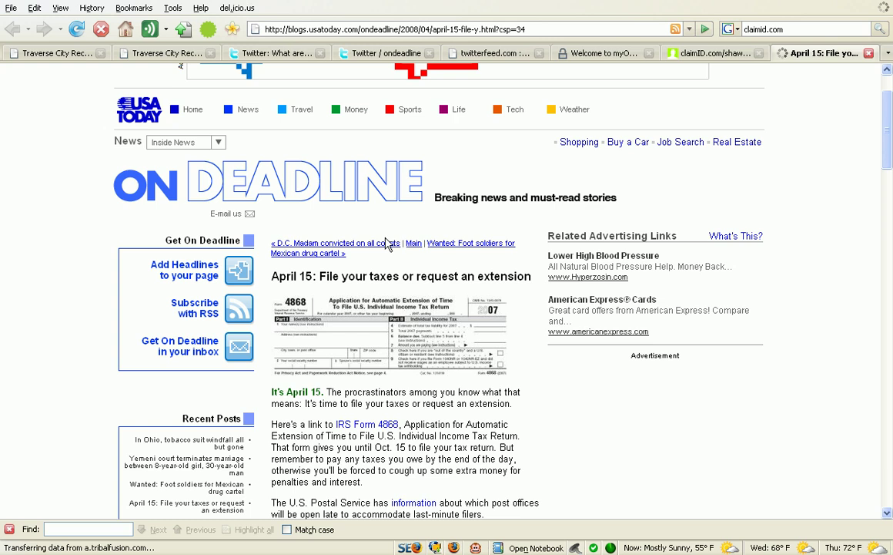
left_click(869, 54)
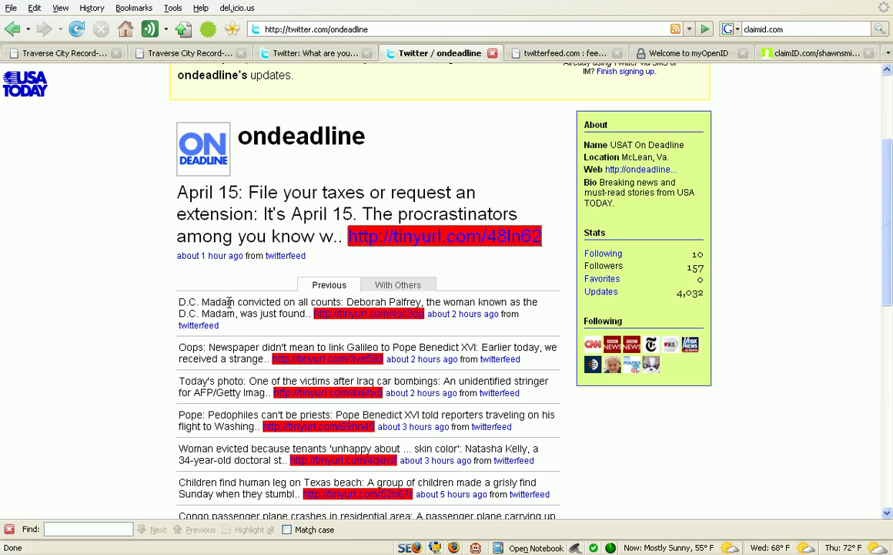
Open the Add to Google page for the Traverse City Record-Eagle news section and select its RSS feed address
left_click(85, 61)
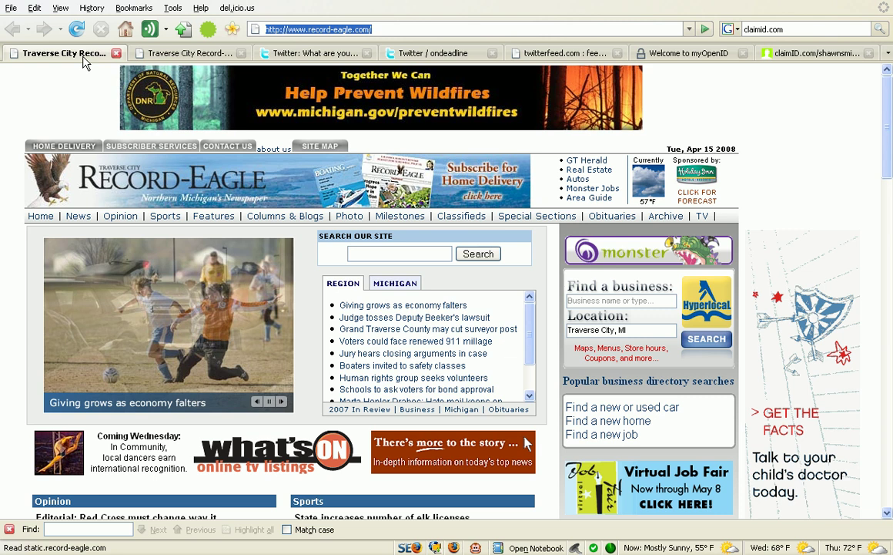
left_click(168, 53)
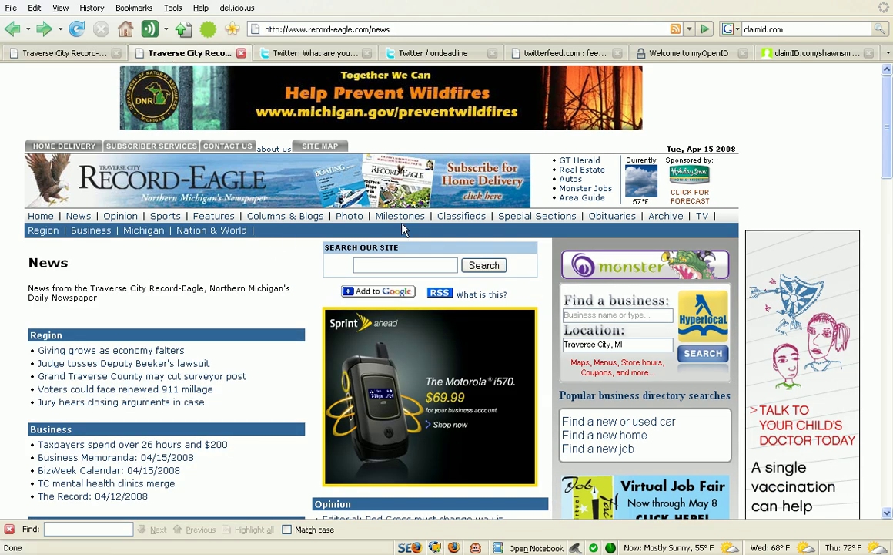
key("F5")
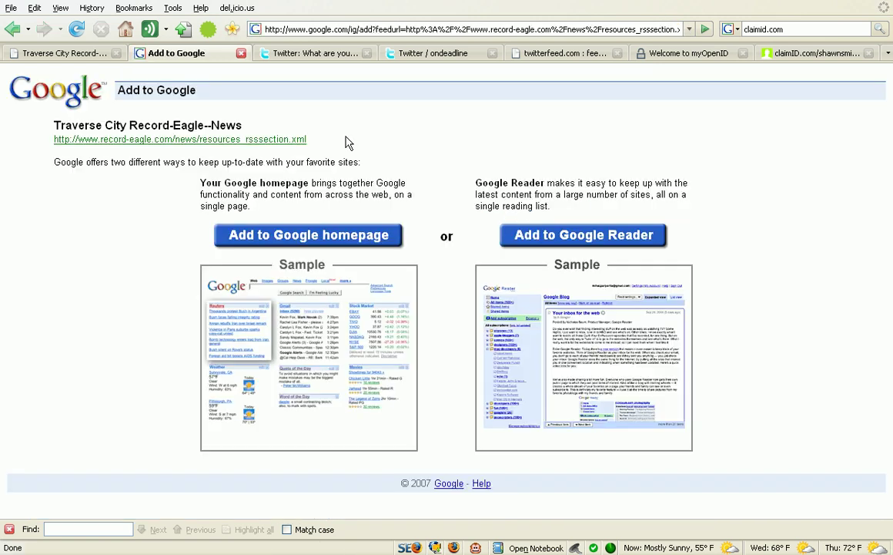
left_click_drag(308, 141, 54, 148)
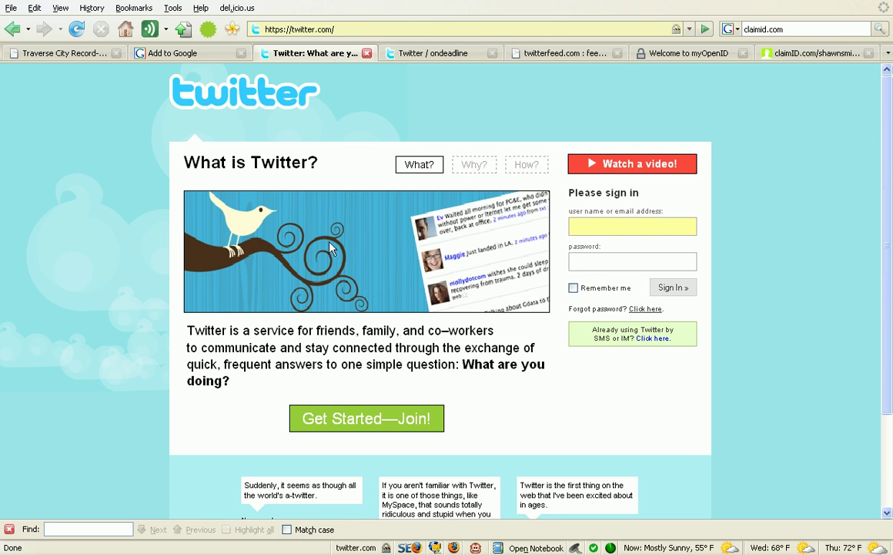
View the form for creating a free Twitter account and return to the Twitter front page
left_click(352, 424)
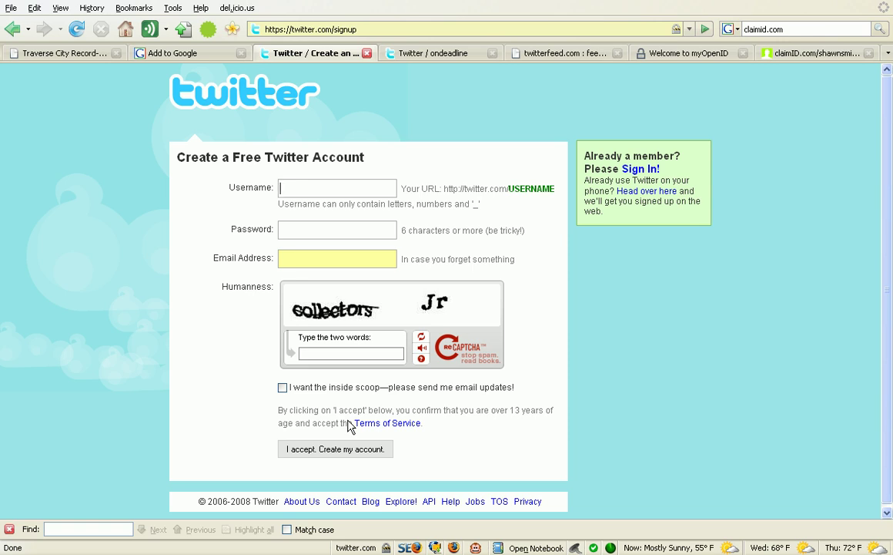
left_click(13, 29)
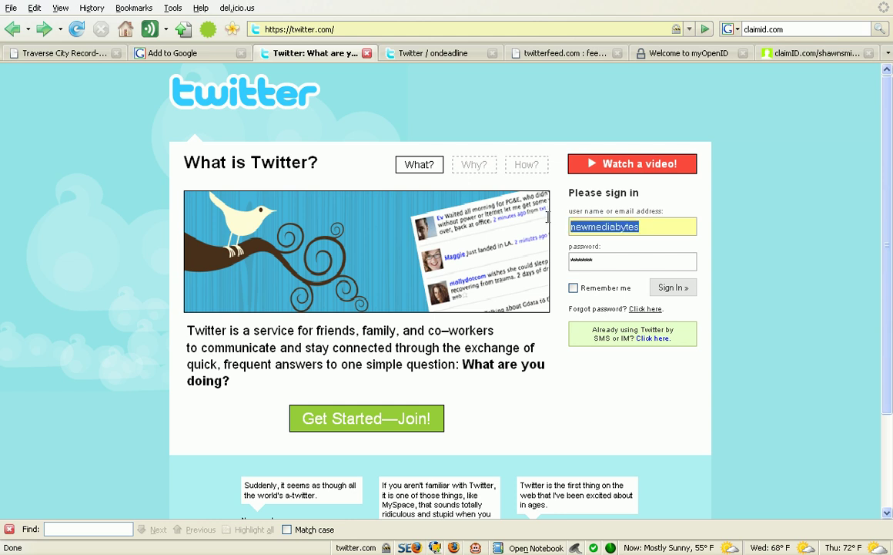
Sign in to Twitter as tcrecordeagle with the account password and let the browser remember the password
type("tc")
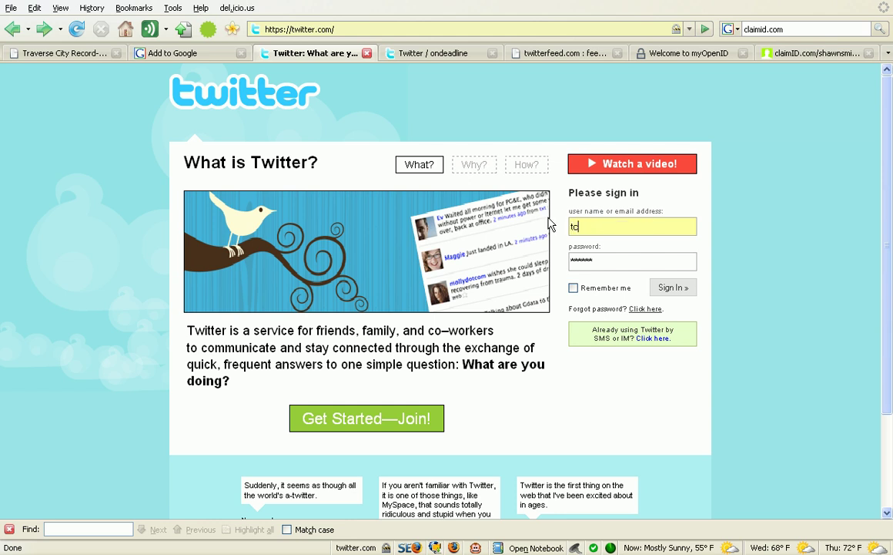
type("recordeagle")
key("Tab")
type("********")
left_click(663, 291)
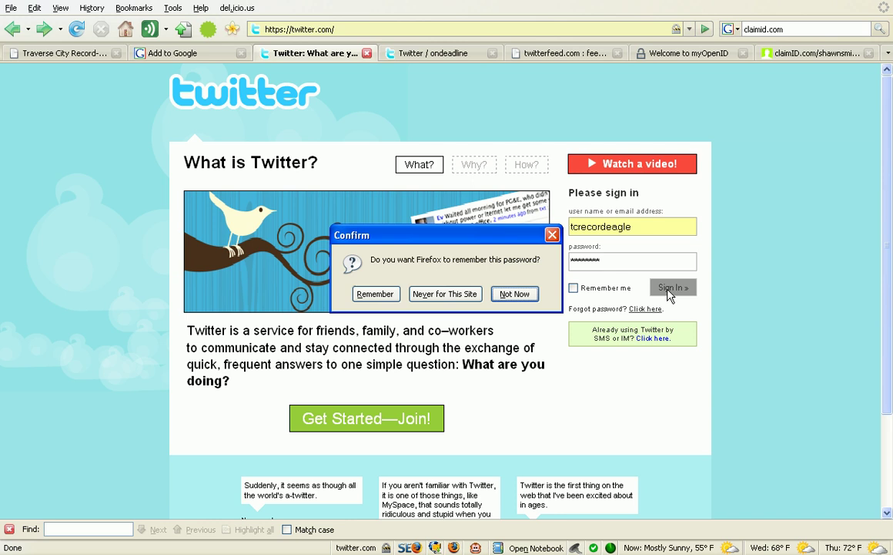
left_click(378, 294)
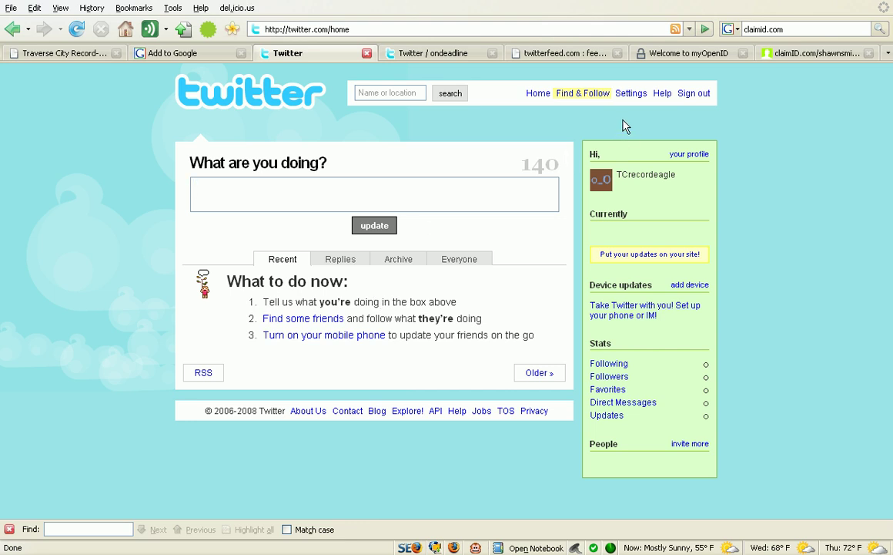
left_click(632, 96)
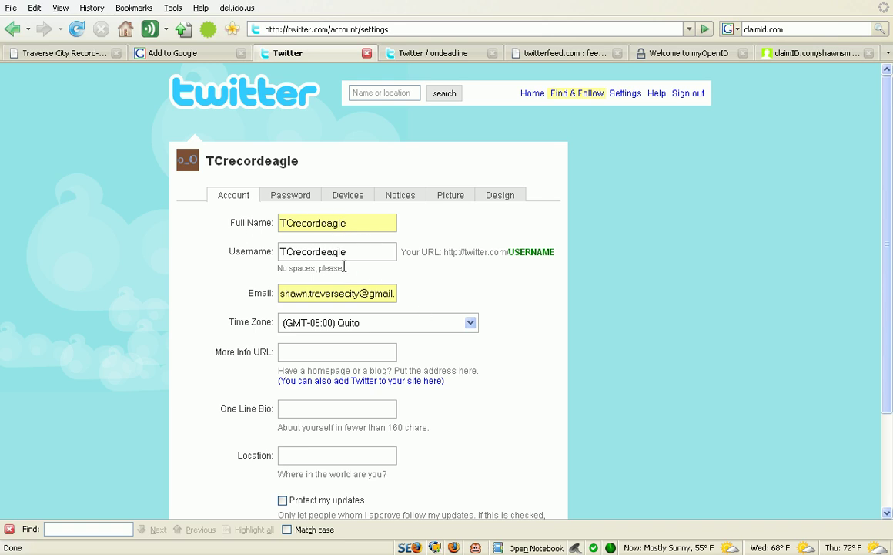
scroll(377, 276, "down", 2)
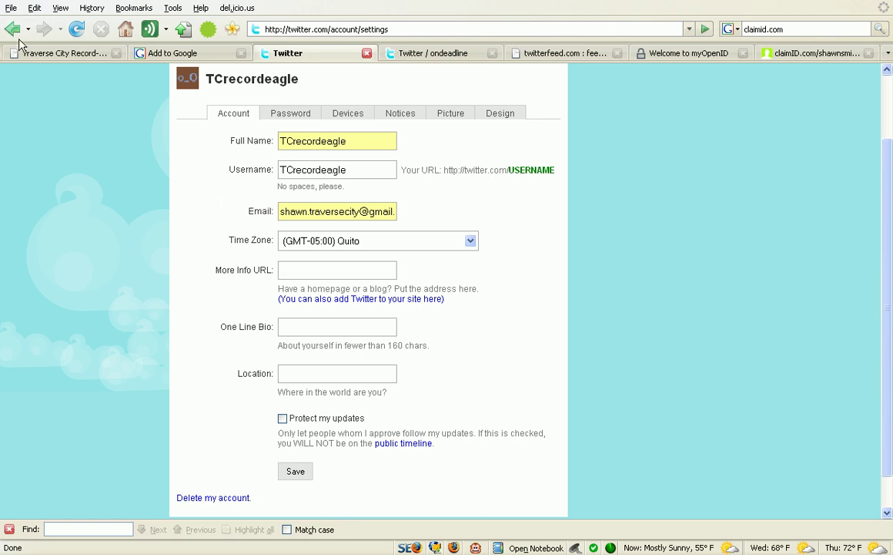
left_click(47, 54)
left_click(287, 30)
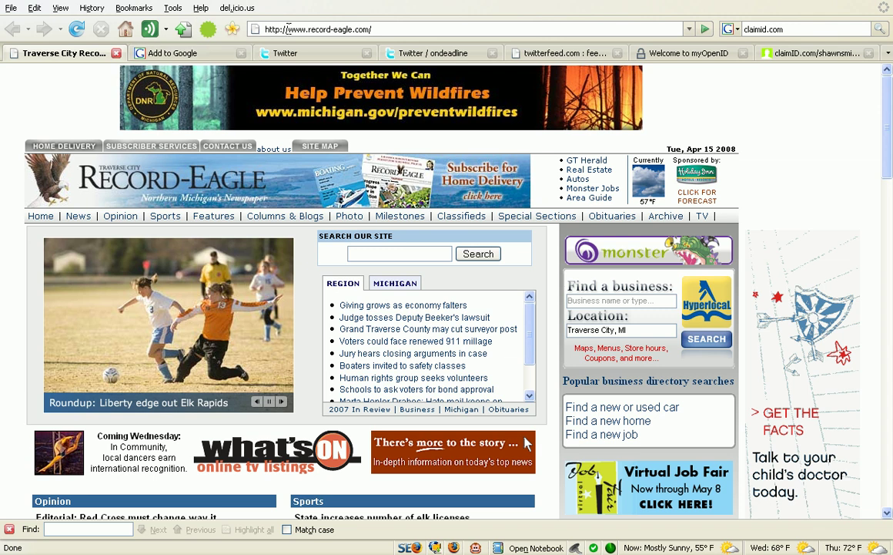
triple_click(288, 29)
key("ctrl+c")
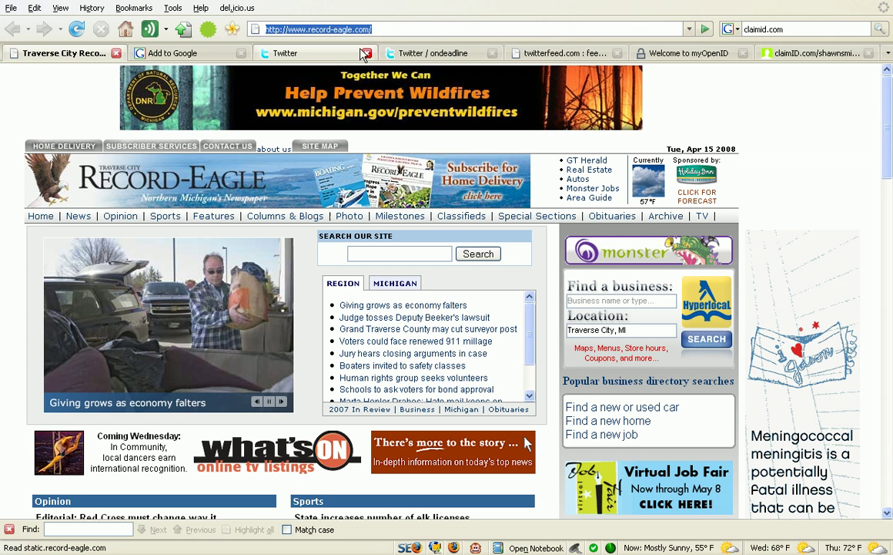
left_click(328, 52)
key("ctrl+v")
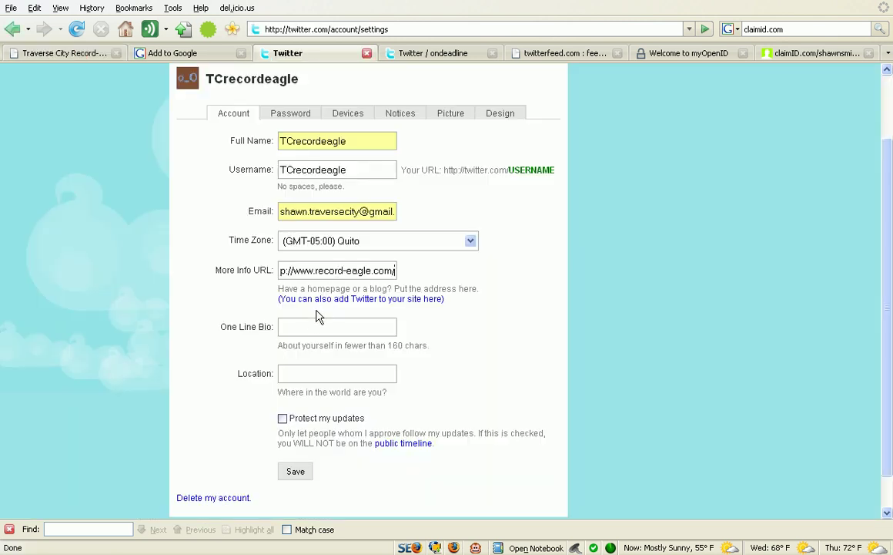
Enter "News from Traverse City, Michigan by the Traverse City Record-Eagle" as the one line bio
left_click(309, 326)
type("News from ")
type("Traverse Cit")
type("y, Michig")
key("BackSpace")
key("BackSpace")
key("BackSpace")
key("BackSpace")
key("BackSpace")
type("I")
type("chigan")
type(" by the Trav")
type("erse")
type(" City Record-")
type("Eagle")
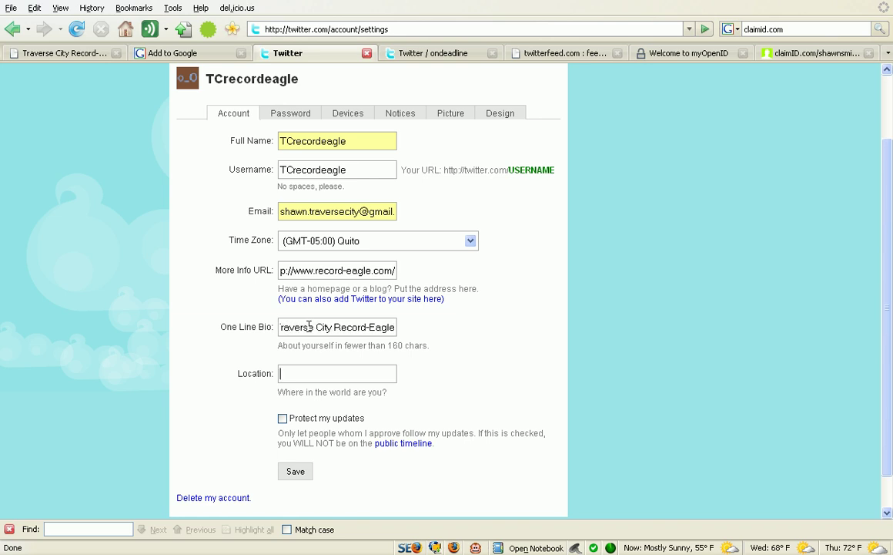
Set the profile location to Traverse City, Michigan
type("A")
key("BackSpace")
type("Traverse City, Michigan")
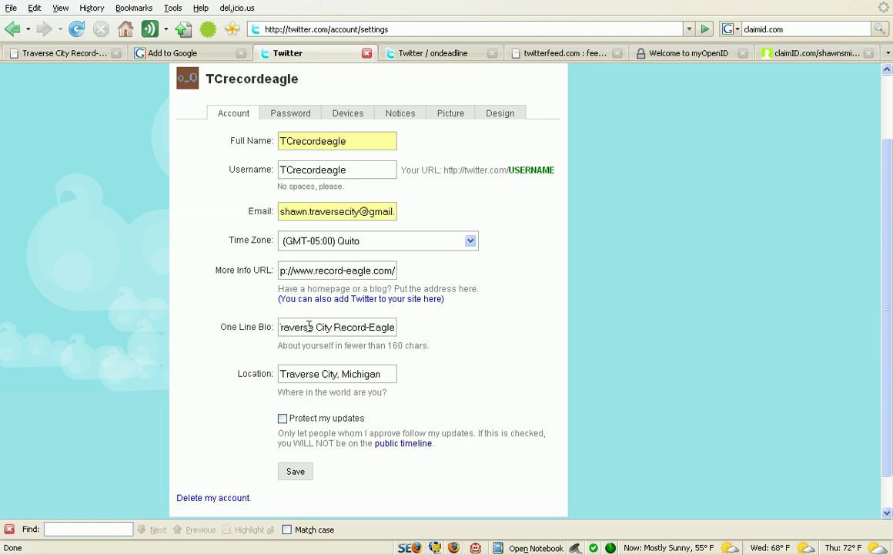
Replace "News" at the start of the bio with "Latest News, Business, Sports and Entertainment" and save the account settings
left_click(223, 327)
left_click(307, 329)
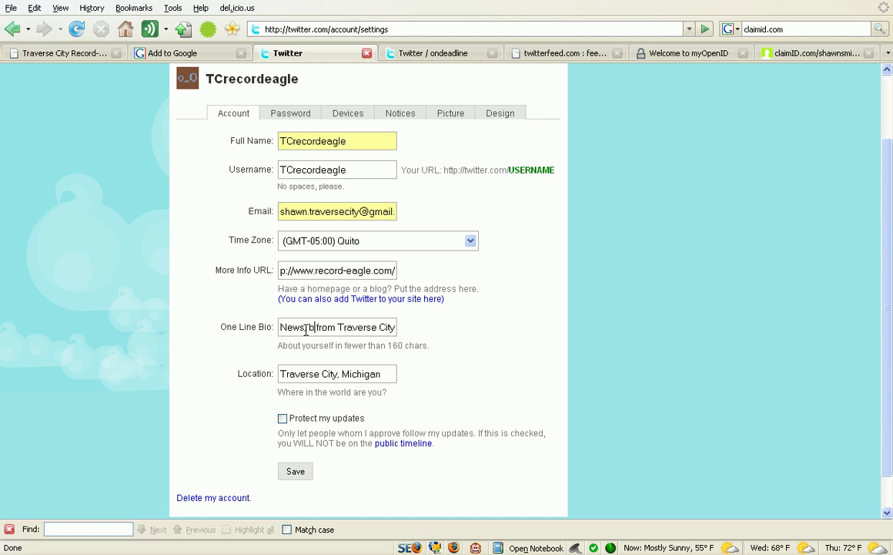
key("BackSpace")
key("BackSpace")
key("BackSpace")
key("BackSpace")
type("Latest Ne")
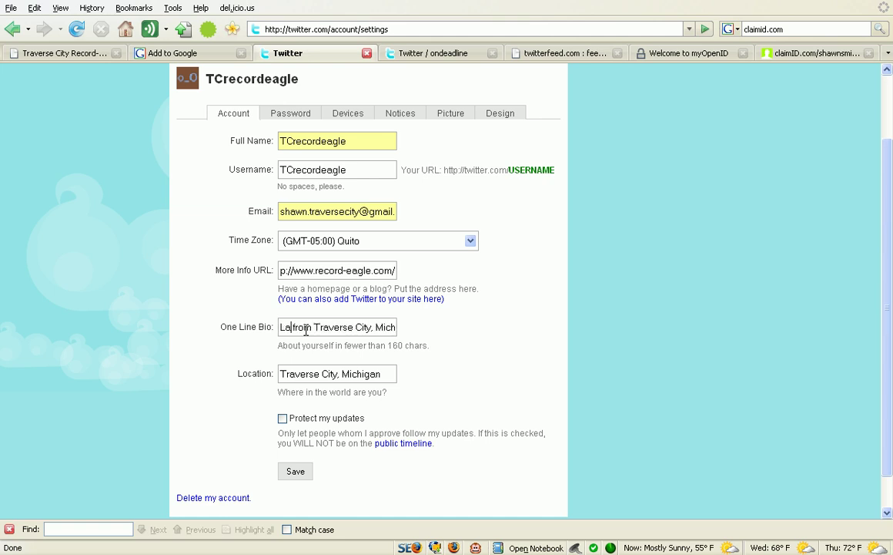
type("ws, Business")
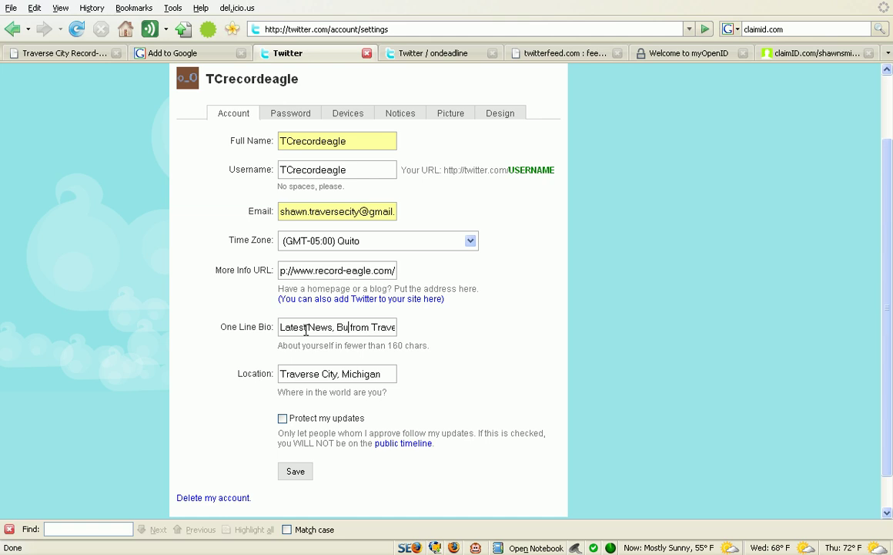
type(", Sports and En")
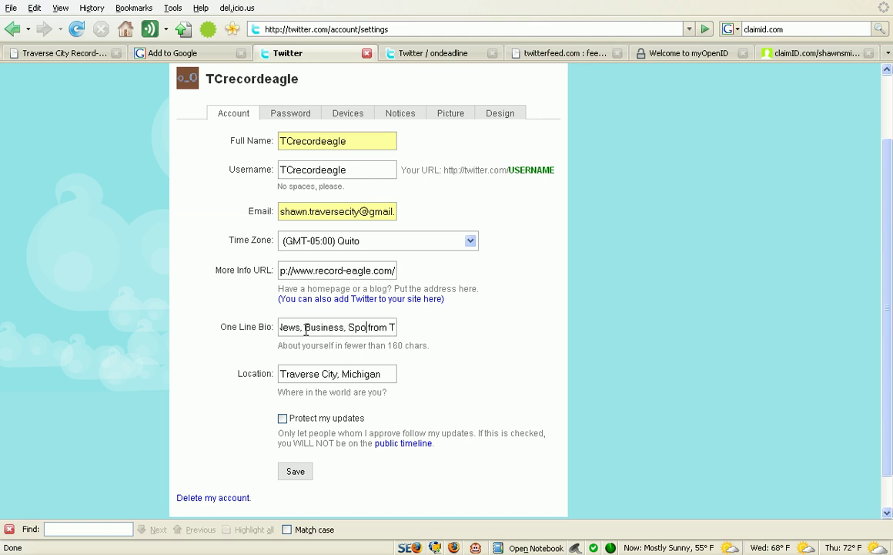
type("tertainment")
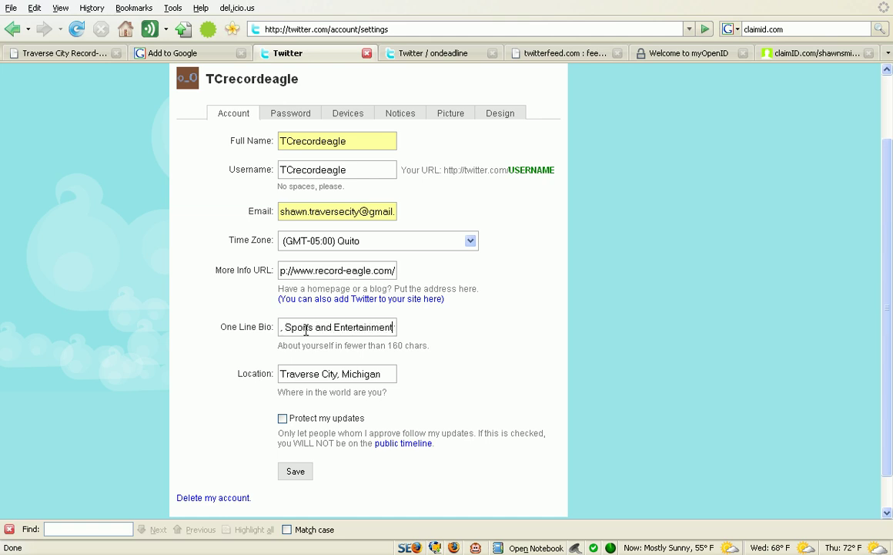
left_click_drag(301, 327, 386, 333)
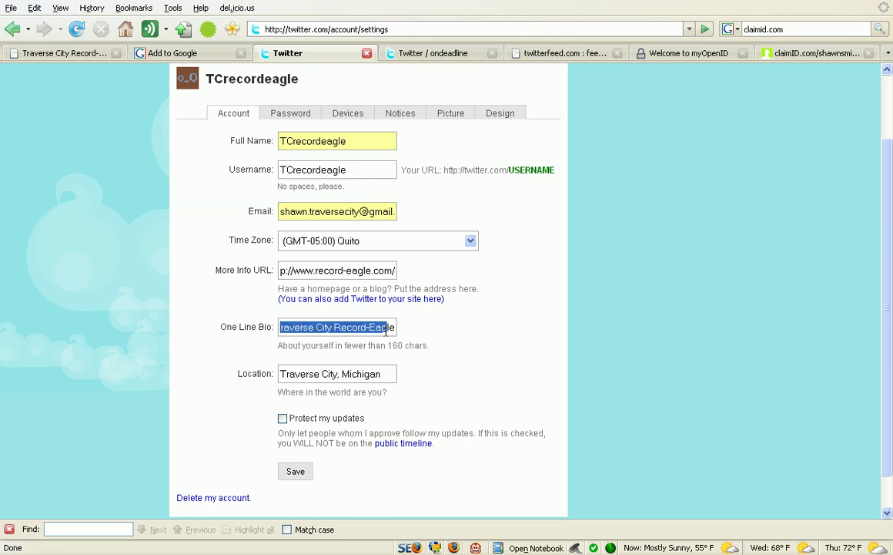
left_click(297, 472)
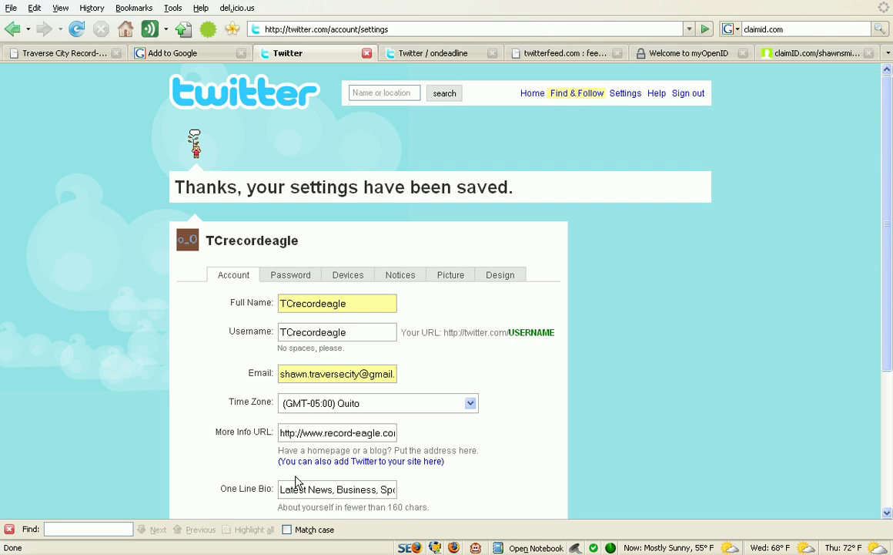
Switch the Twitter profile design to a custom style and set its background color to white, FFFFFF
left_click(460, 280)
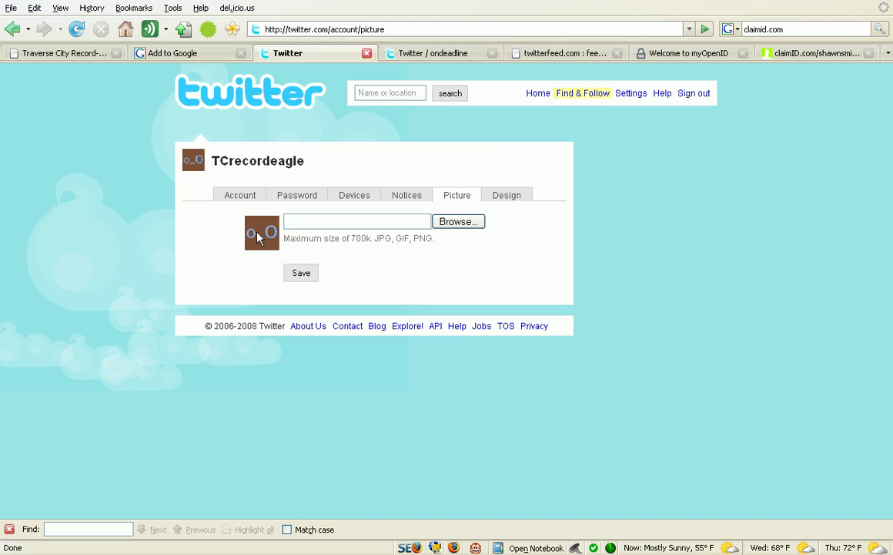
left_click(505, 195)
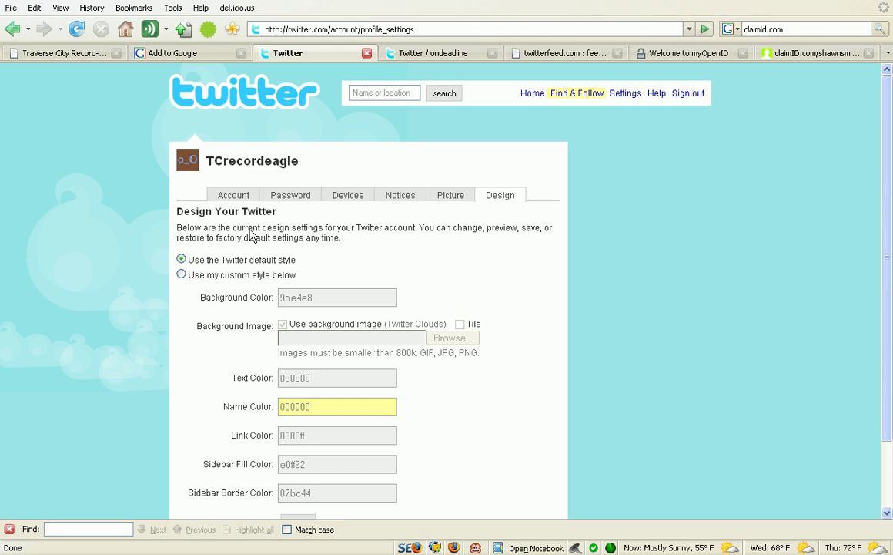
left_click(182, 274)
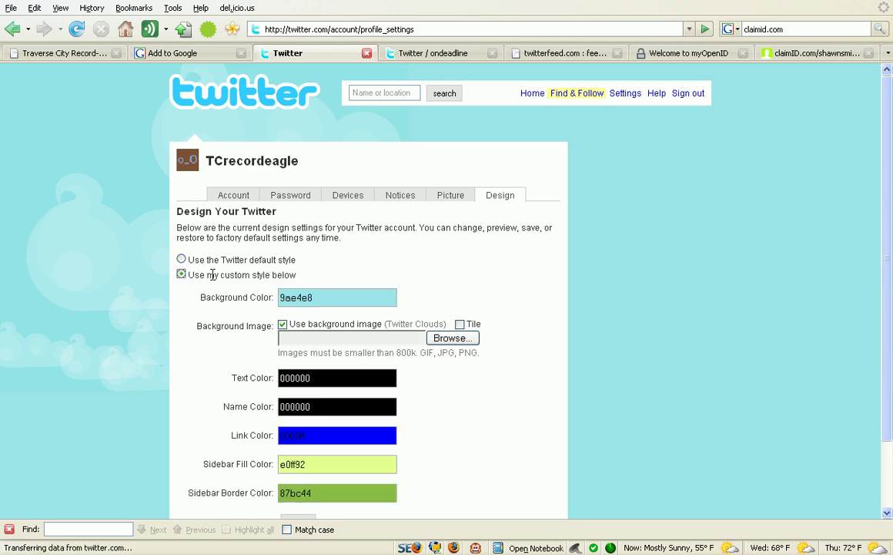
left_click(325, 298)
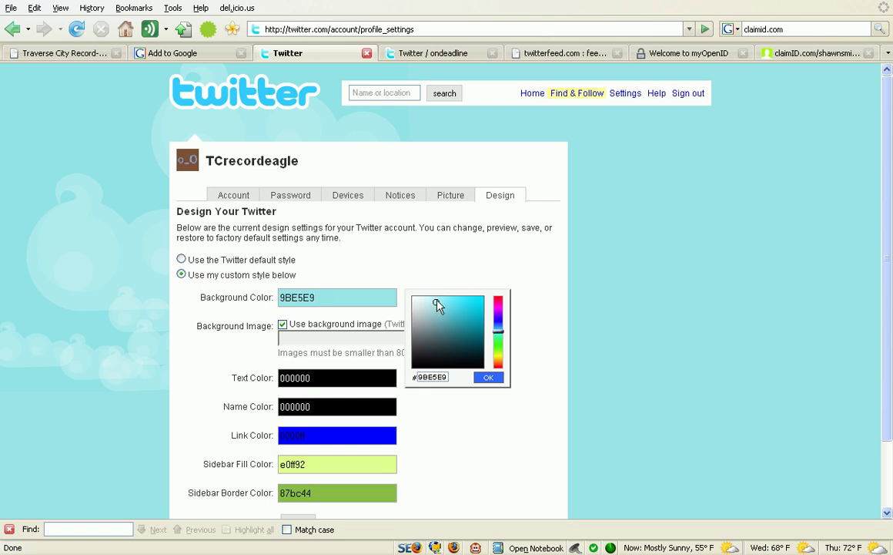
mouse_move(413, 302)
left_mouse_down()
mouse_move(399, 298)
mouse_move(414, 303)
left_mouse_up()
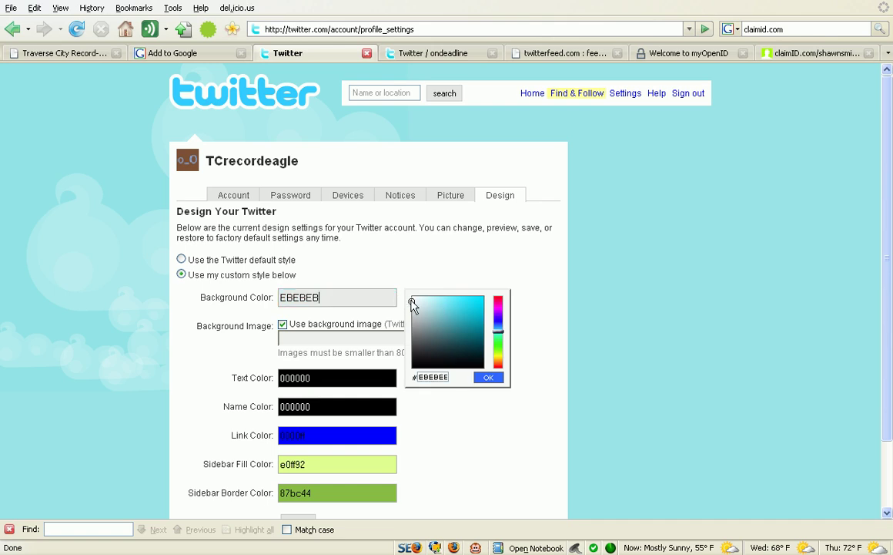
left_click(416, 304)
left_click(485, 378)
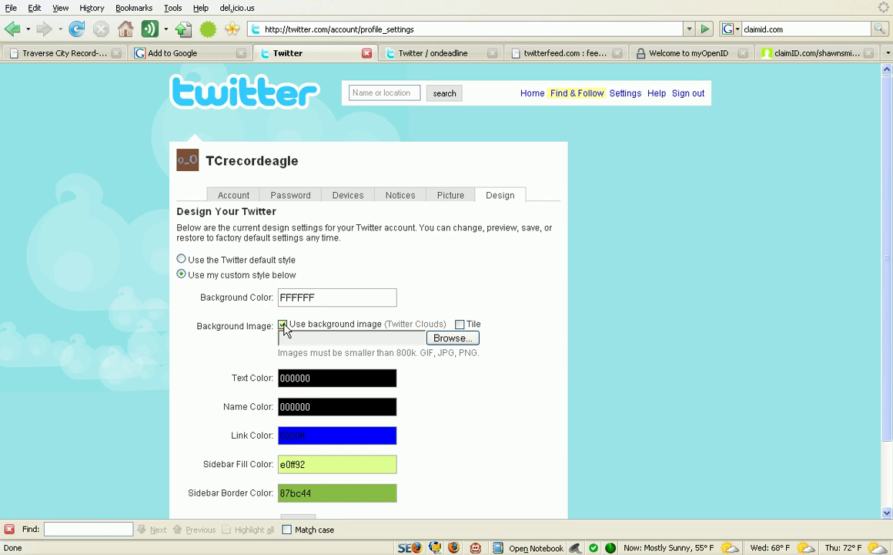
Turn off the Twitter Clouds background image and save the profile design, returning to the Twitter home page
left_click(282, 325)
scroll(251, 328, "down", 1)
scroll(252, 328, "down", 3)
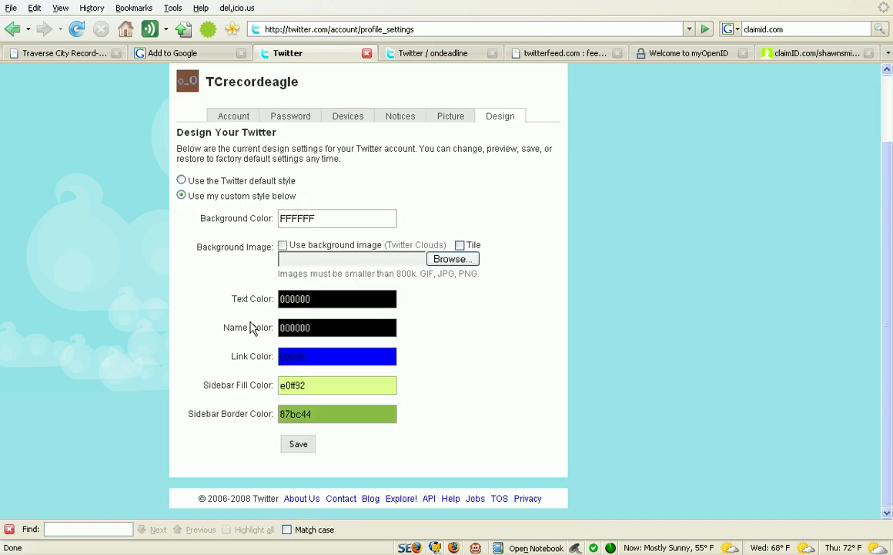
left_click(298, 444)
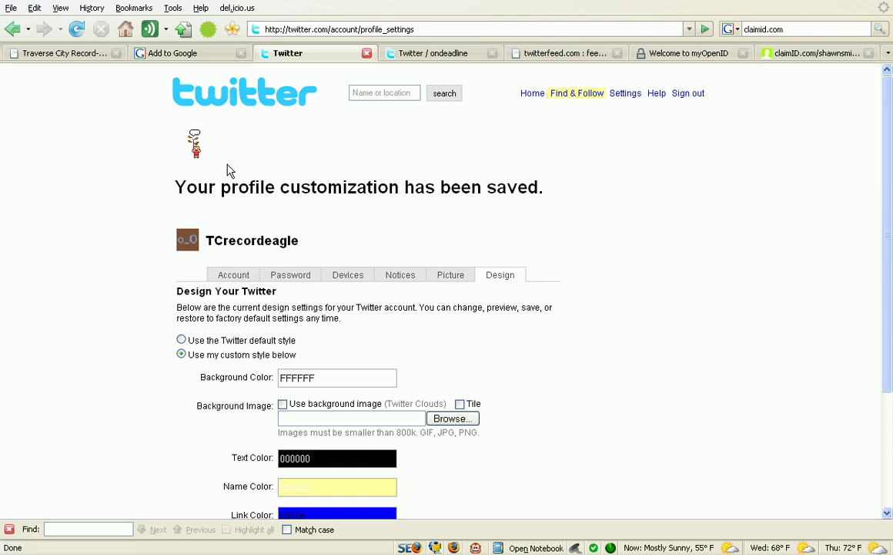
left_click(224, 108)
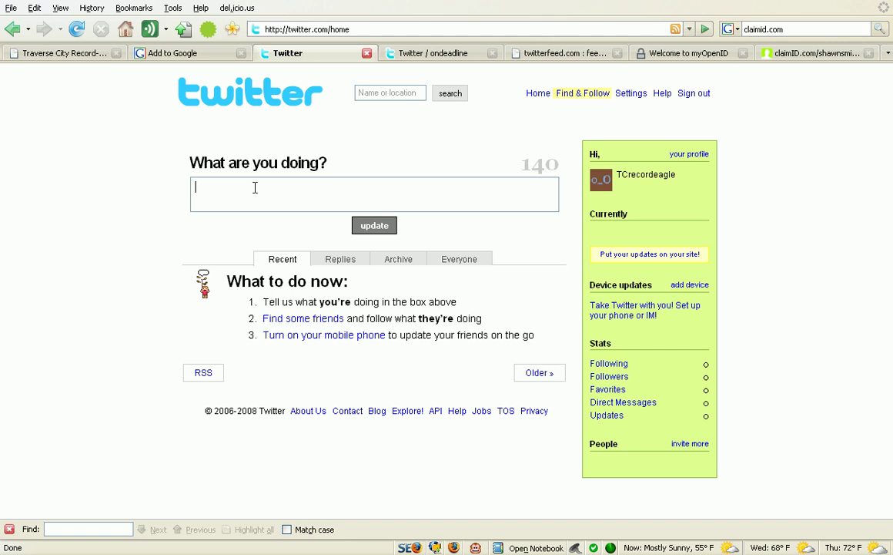
Log in to twitterfeed with the claimID OpenID, using the login details already filled in
left_click(524, 52)
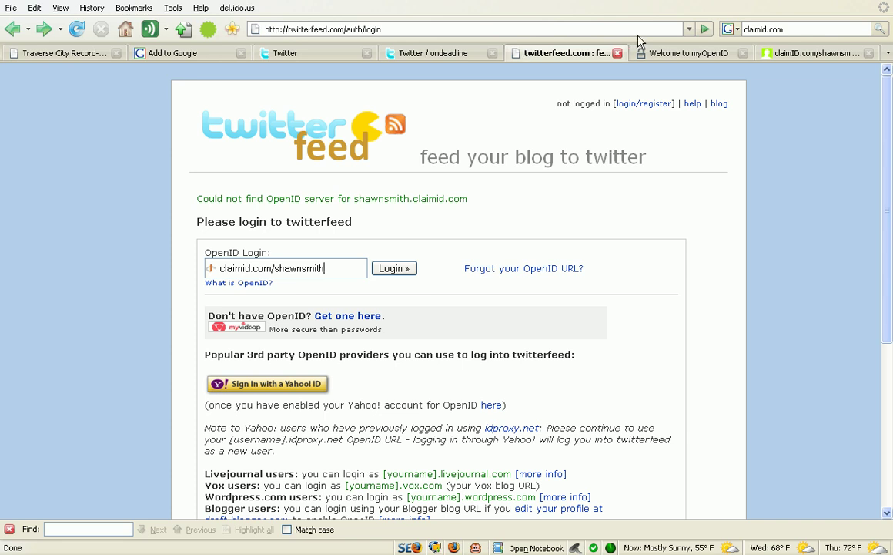
left_click(655, 54)
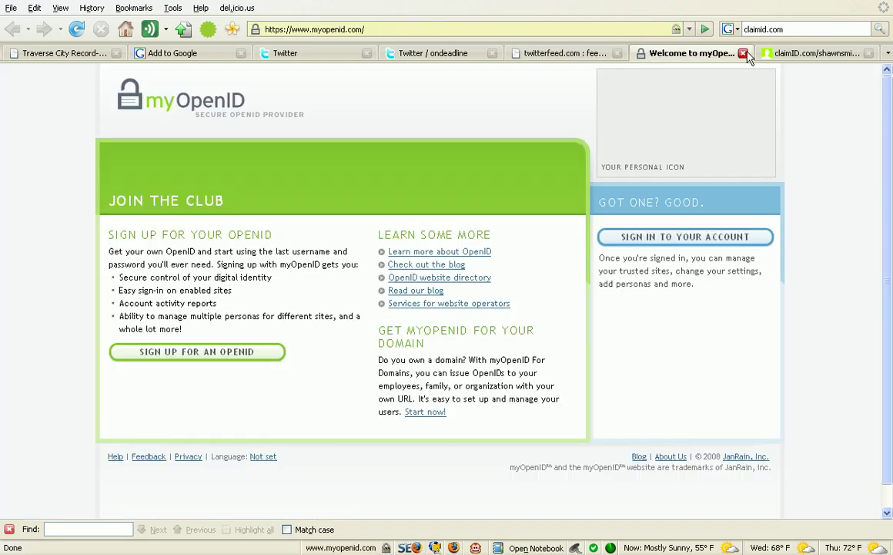
left_click(782, 54)
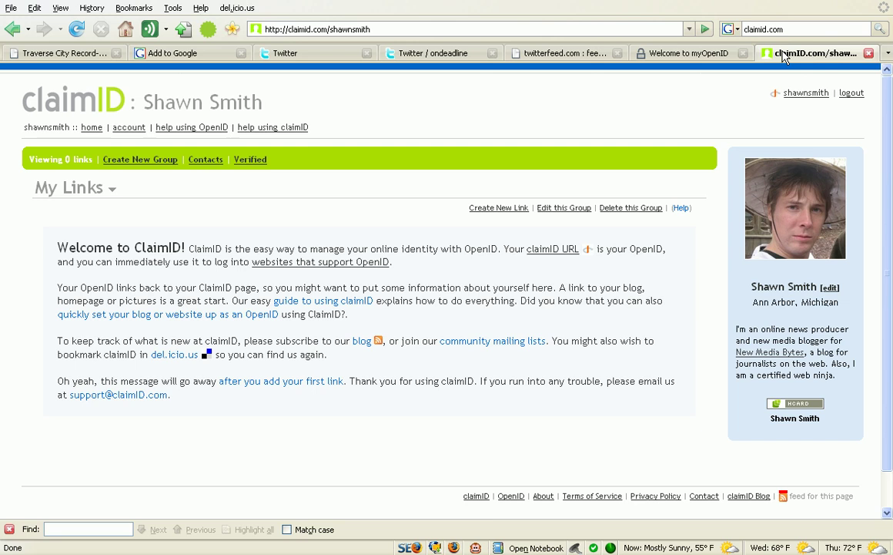
left_click(582, 62)
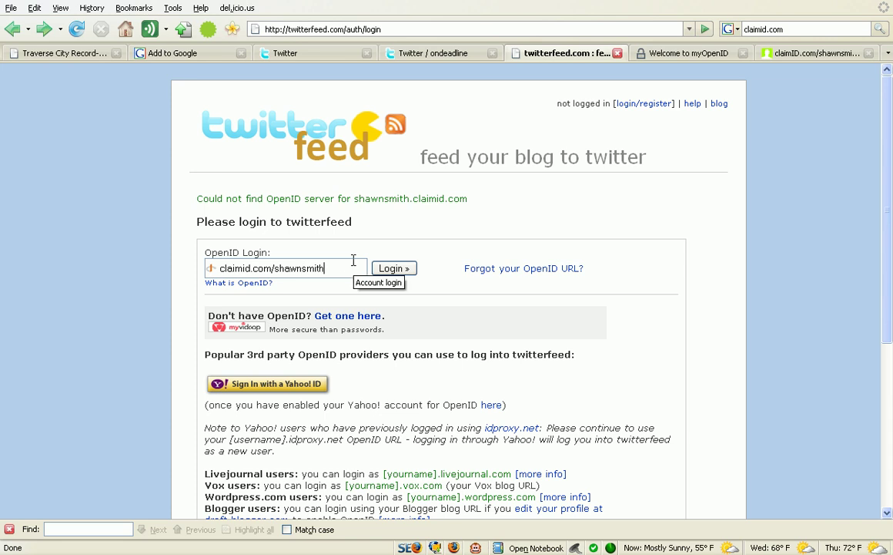
left_click(397, 272)
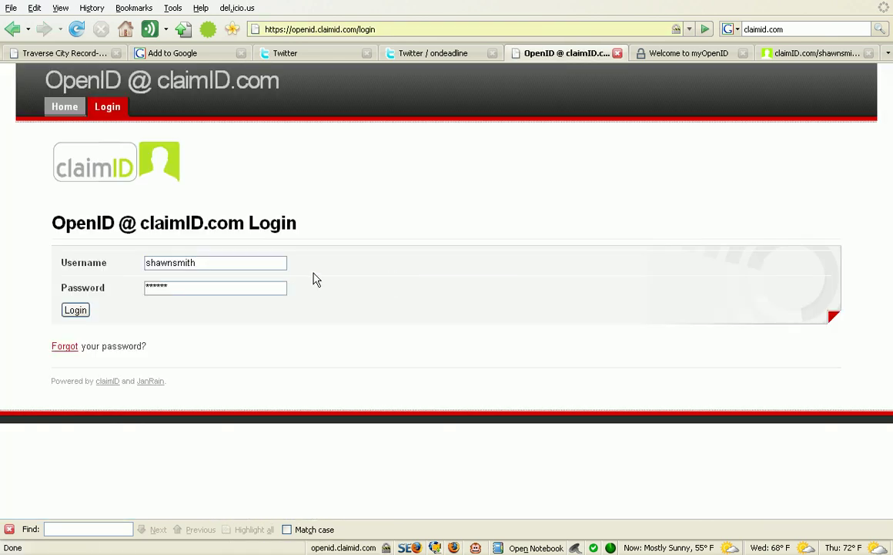
left_click(78, 311)
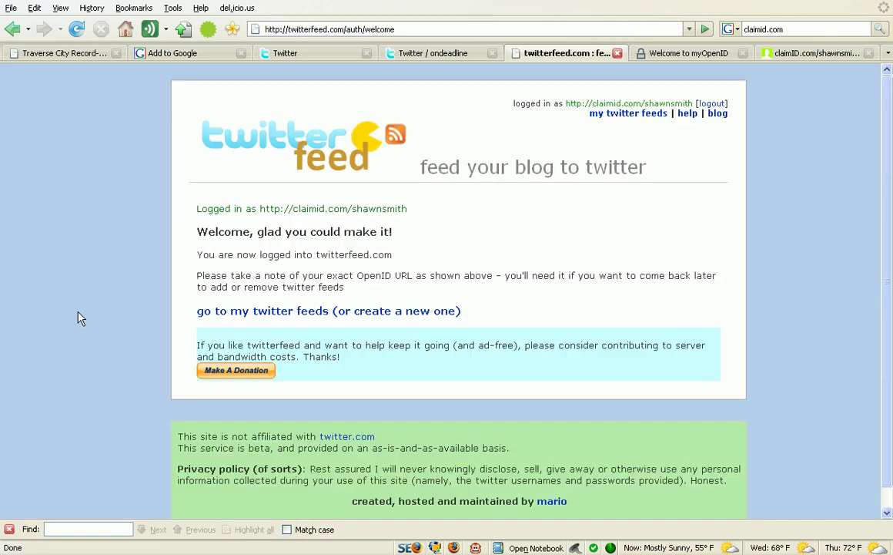
Start a new twitter feed in twitterfeed with the Twitter name tcrecordeagle and enter the account password
left_click(622, 120)
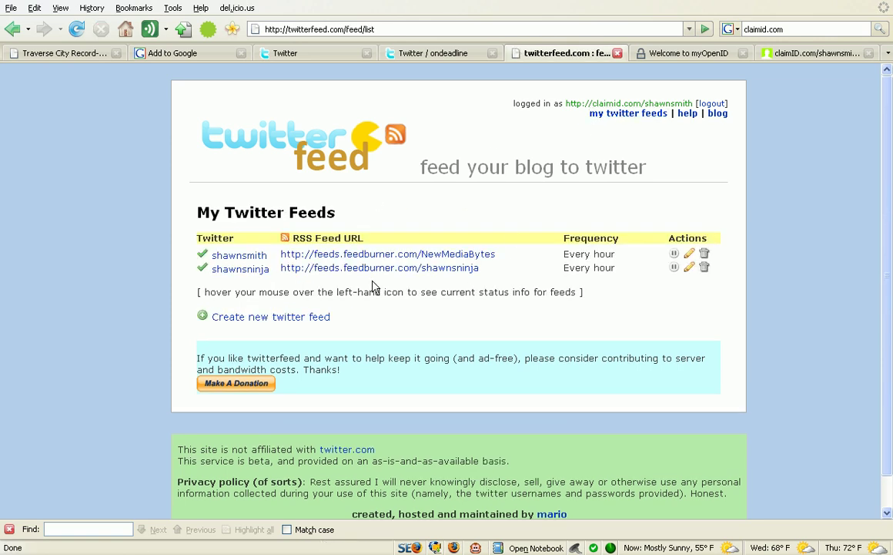
left_click(295, 326)
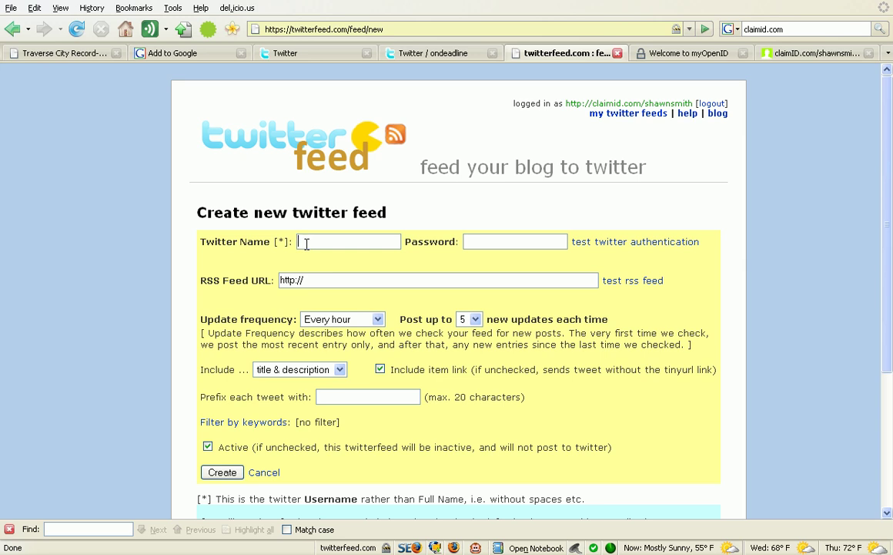
type("tcrecordeagle")
key("Tab")
type("********")
key("Tab")
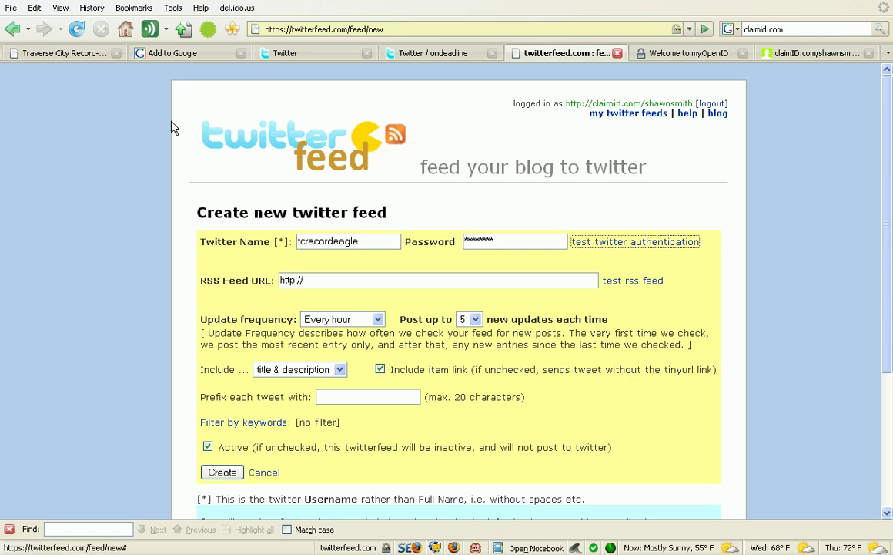
left_click(64, 53)
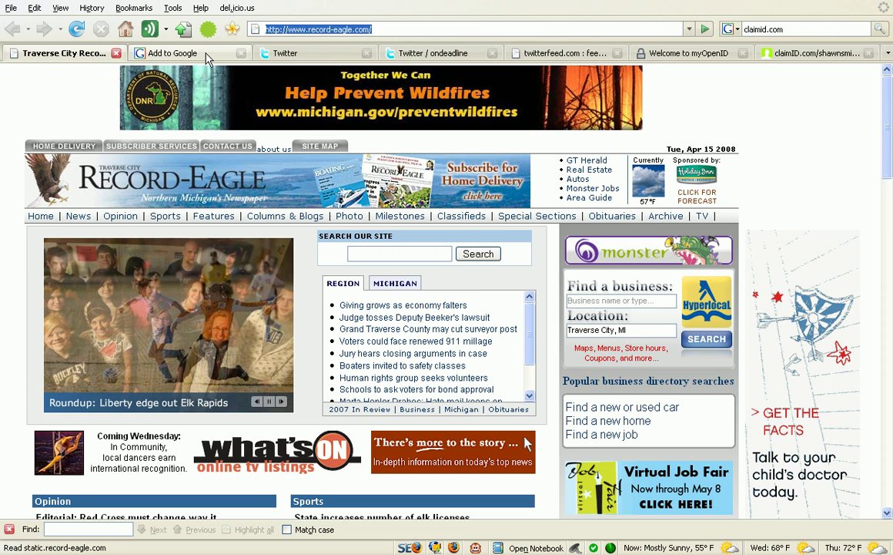
left_click(205, 54)
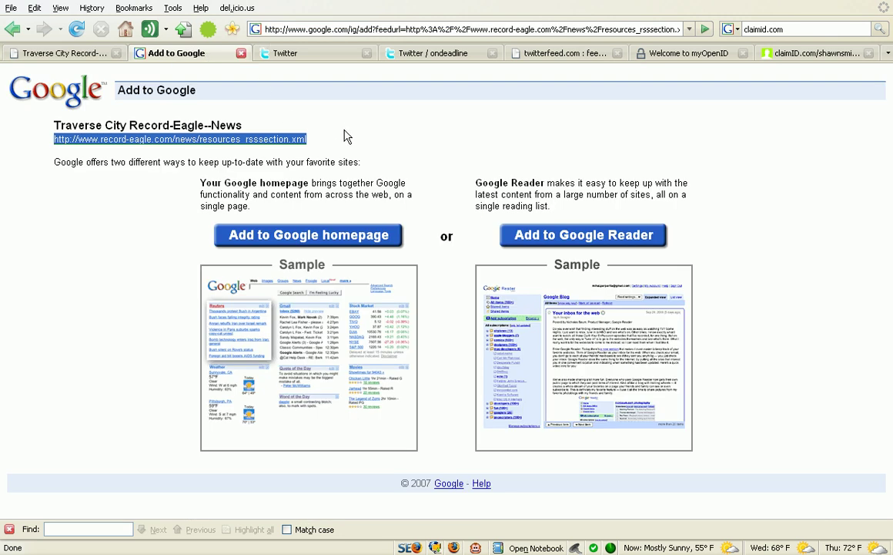
left_click(560, 54)
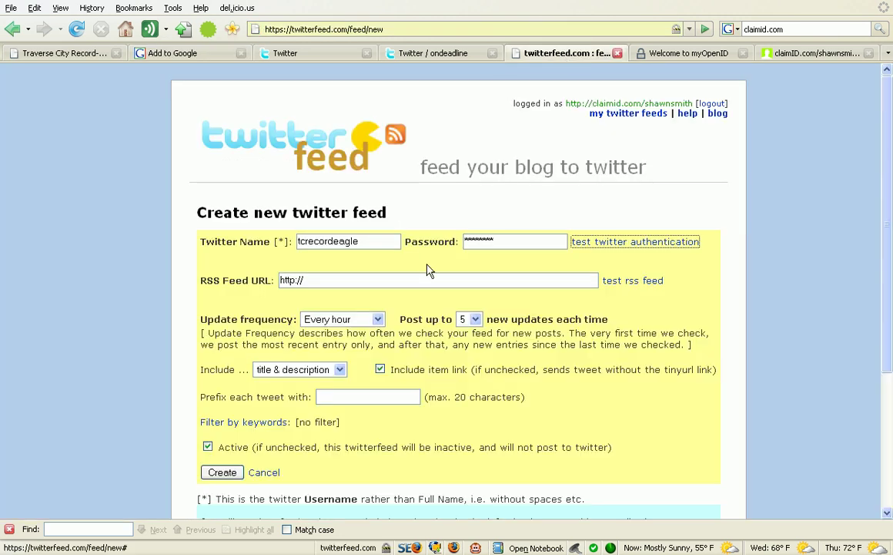
left_click(392, 279)
key("ctrl+a")
type("http://www.record-eagle.com/news/resources_rsssection.xml")
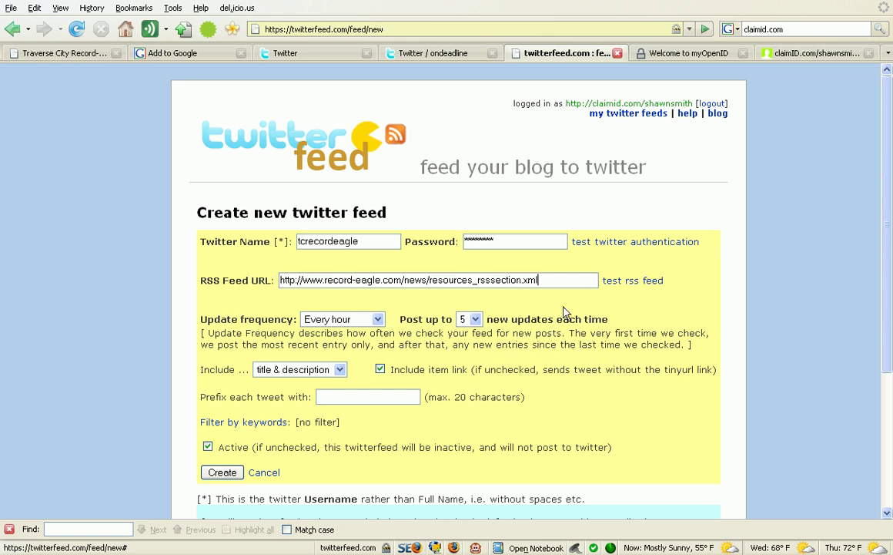
Test the RSS feed address and the Twitter authentication for the new feed
left_click(628, 280)
left_click(647, 242)
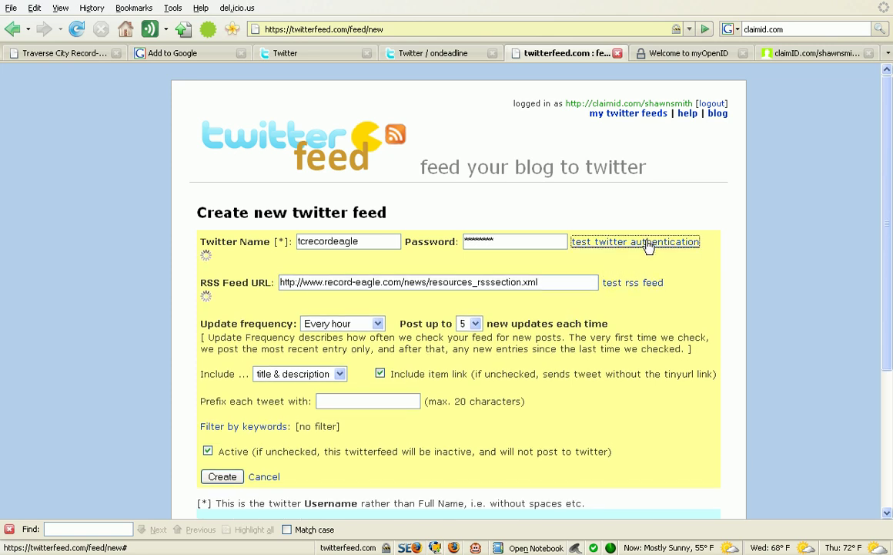
scroll(437, 266, "down", 1)
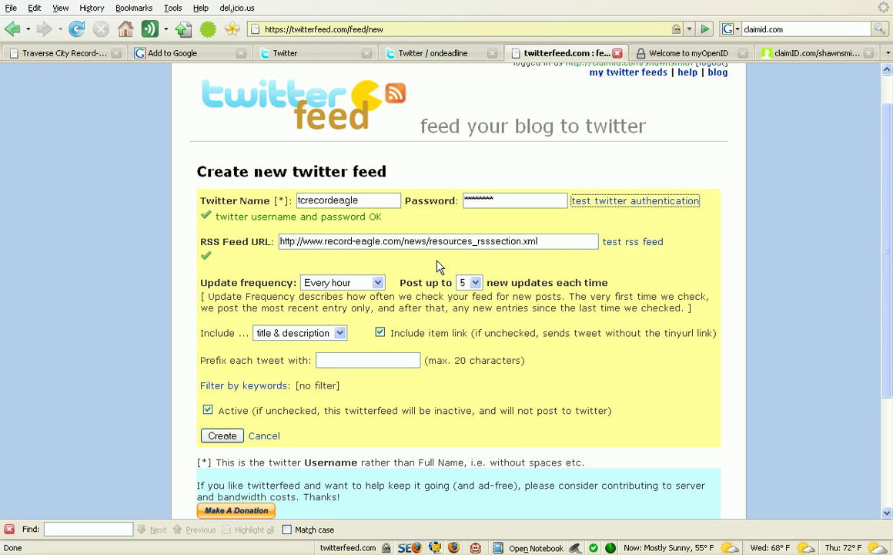
scroll(437, 265, "down", 1)
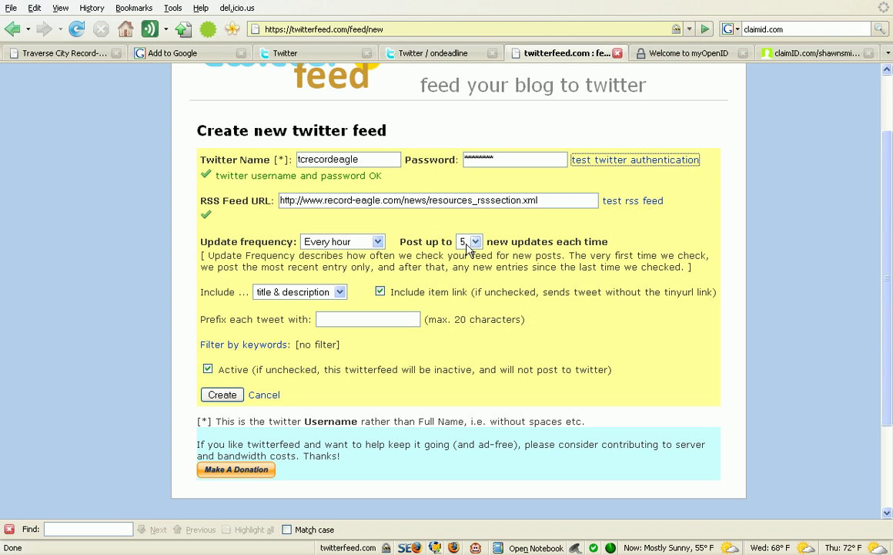
Set the tweets to include the title only, then create the hourly feed and let Firefox remember the password
left_click(377, 243)
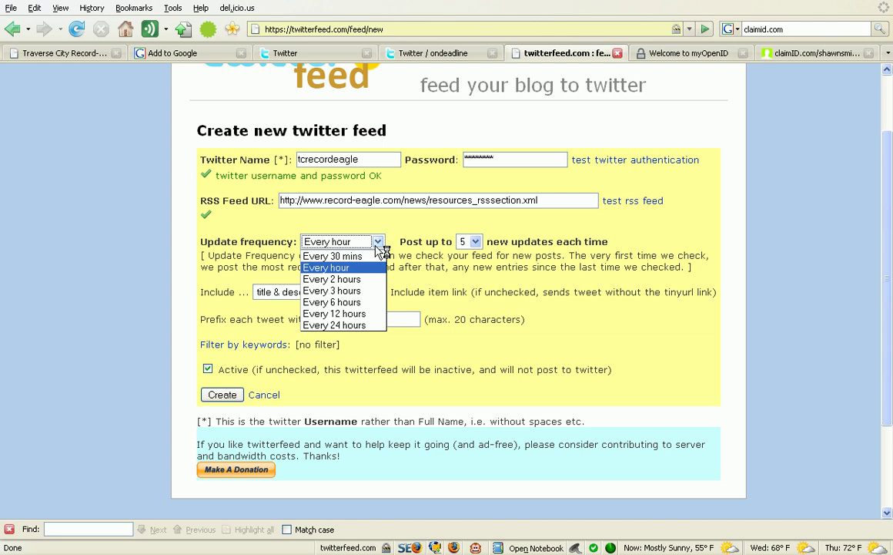
left_click(428, 247)
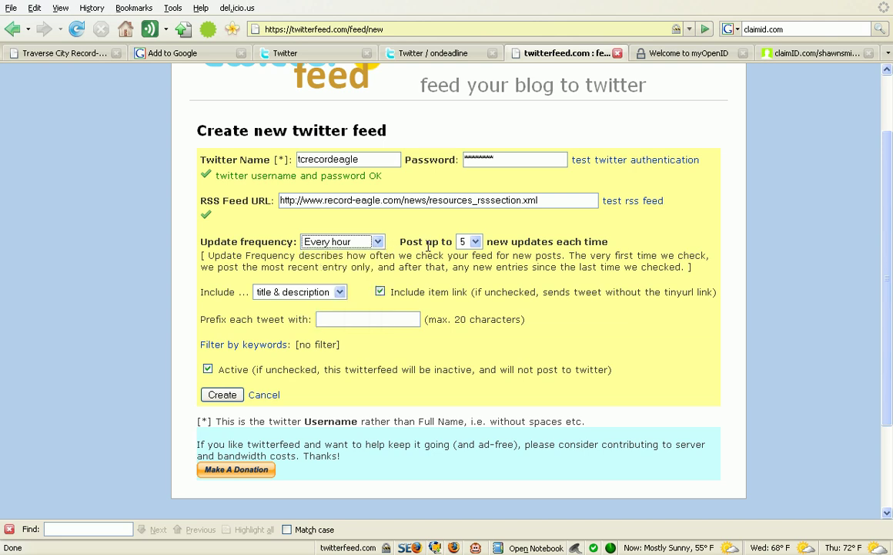
scroll(428, 247, "down", 1)
left_click(297, 251)
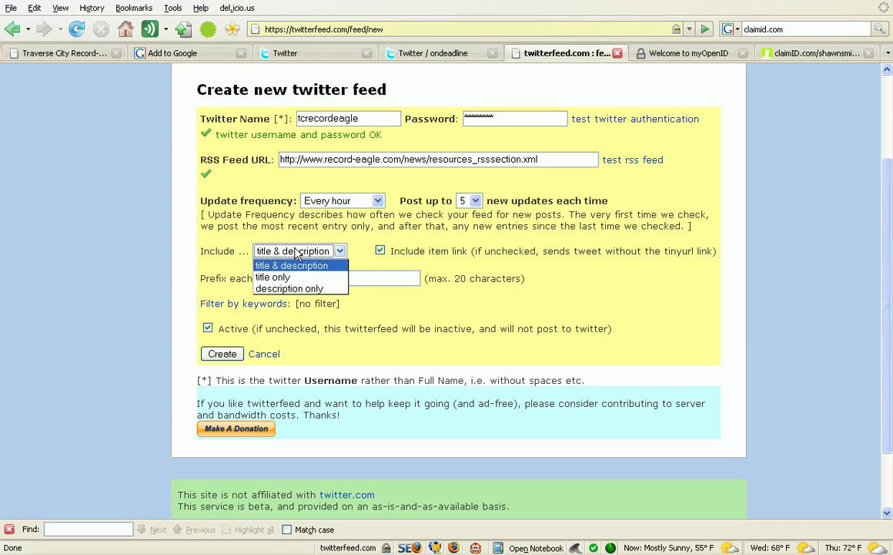
left_click(281, 277)
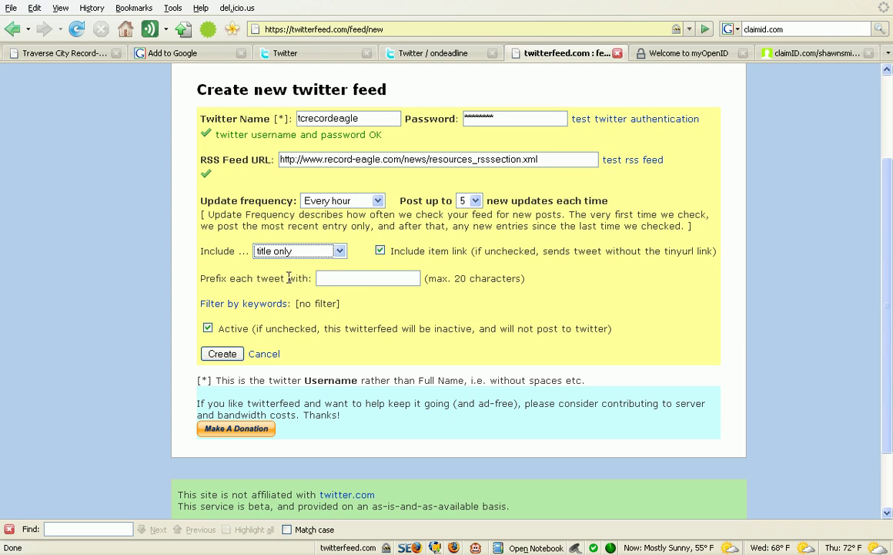
left_click(233, 356)
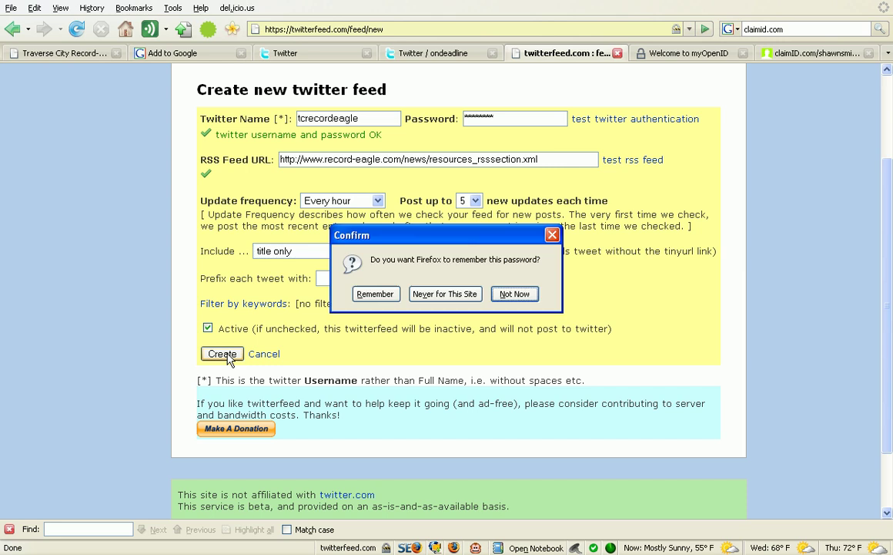
left_click(368, 301)
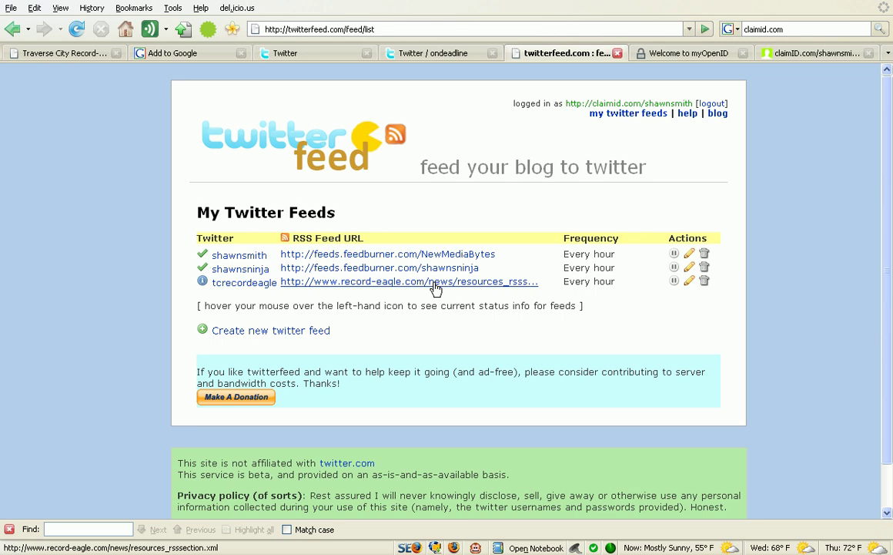
View the Record-Eagle news page that supplies the feed and the Twitter home page where its headlines are posted
left_click(291, 54)
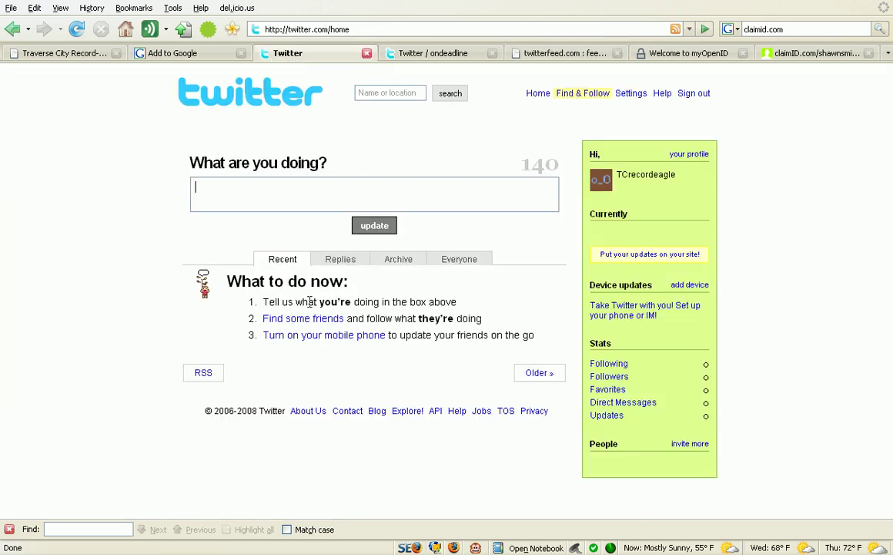
left_click(154, 55)
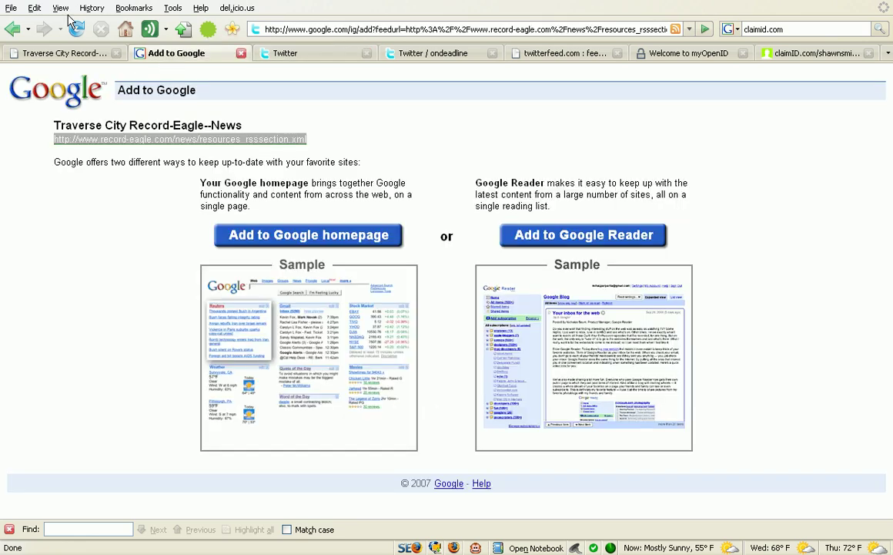
left_click(231, 126)
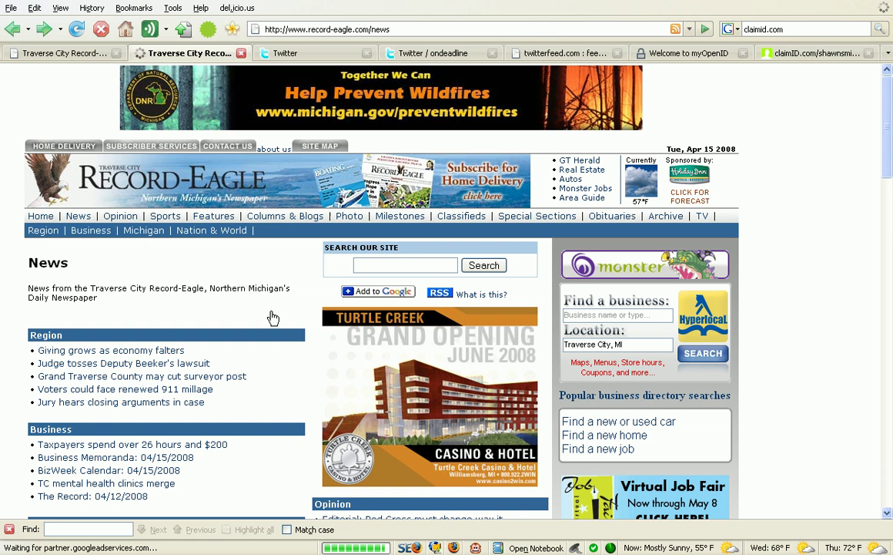
left_click(310, 57)
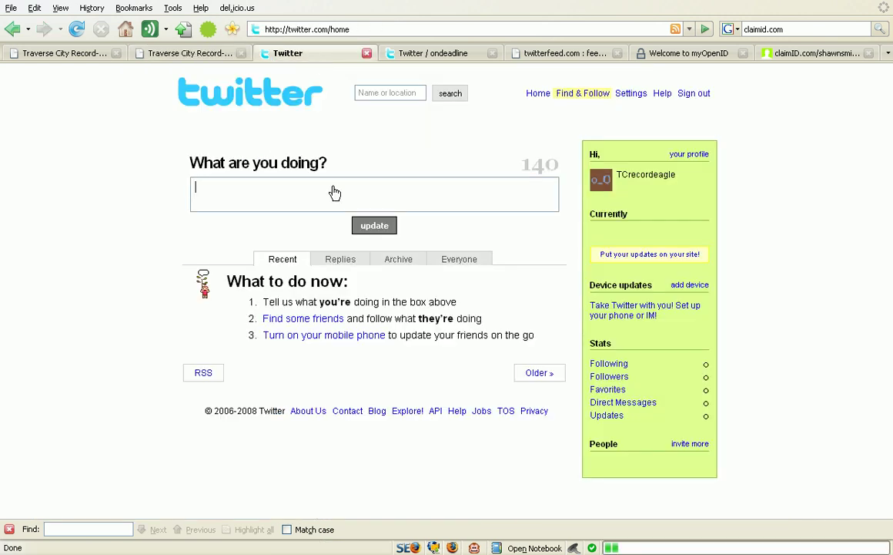